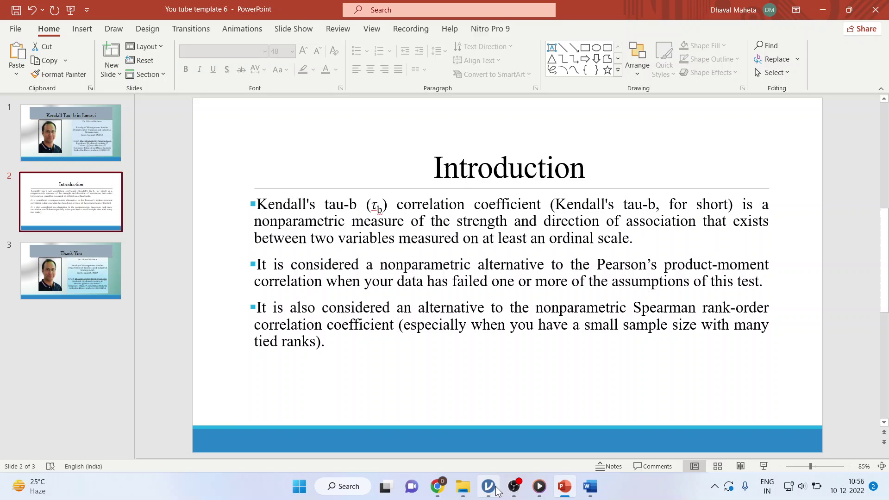
Bring up the poll_cs_sample data in jamovi and select the gender and votelast columns.
left_click(489, 487)
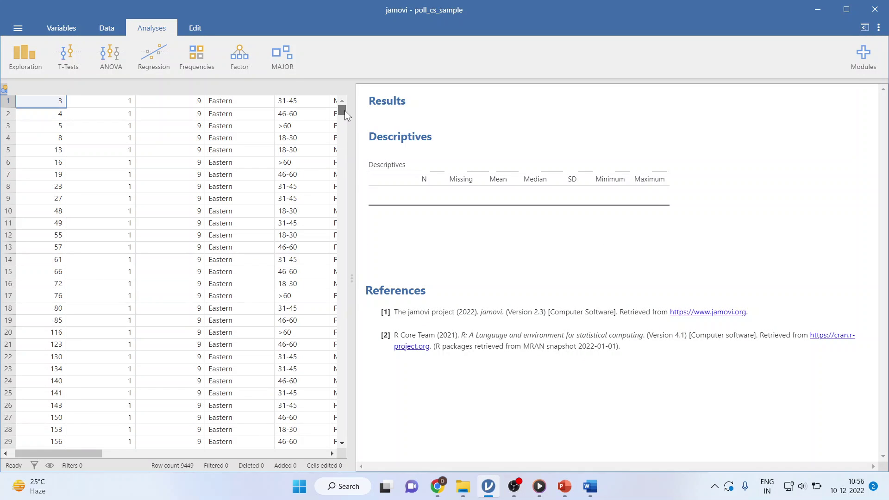
left_click_drag(86, 452, 132, 451)
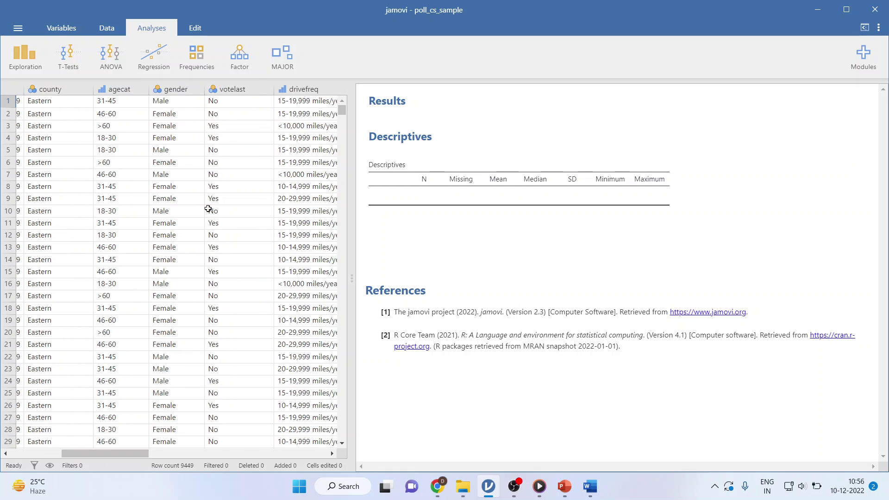
left_click(189, 94)
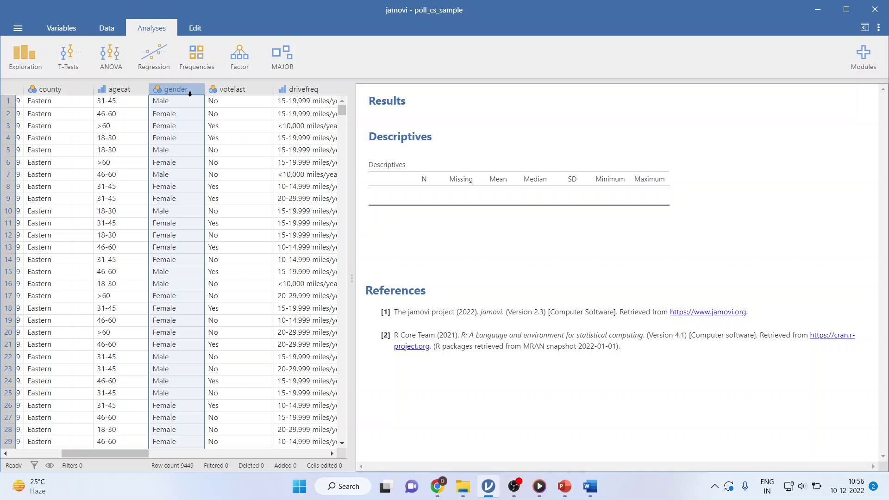
left_click(237, 88)
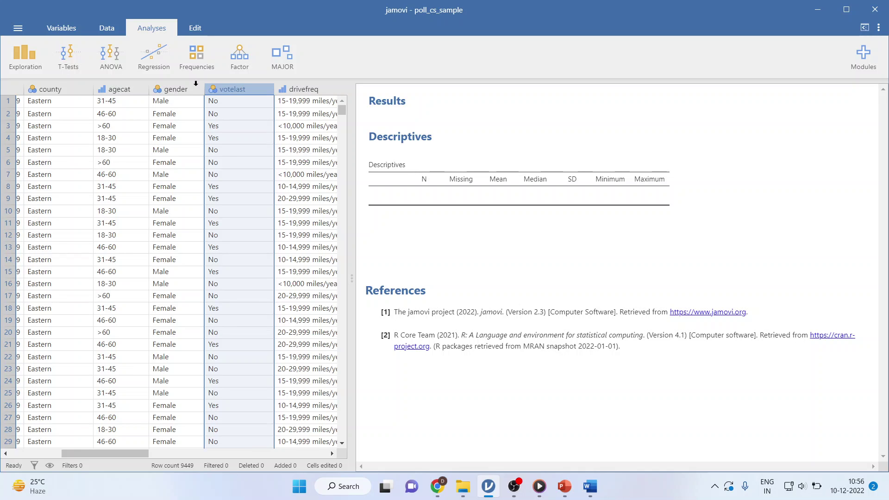
left_click(156, 62)
Build a Correlation Matrix of gender and votelast using Kendall's tau-b instead of Pearson.
left_click(169, 88)
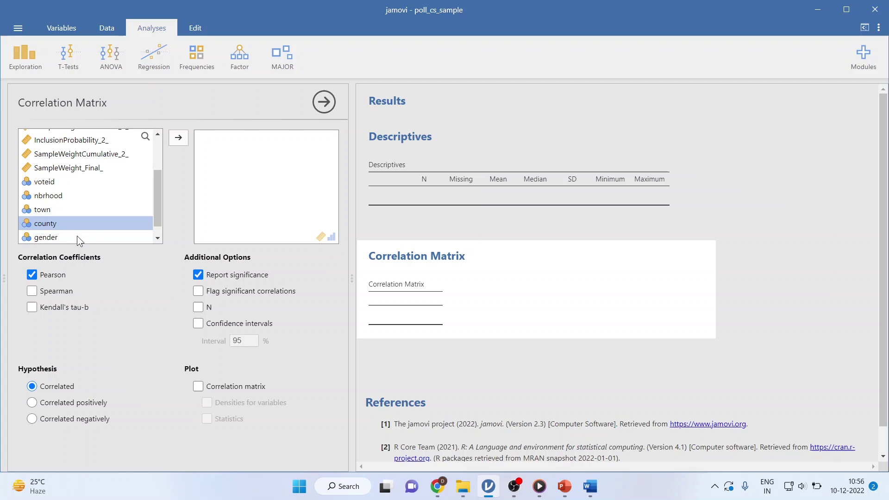
scroll(88, 229, "down", 1)
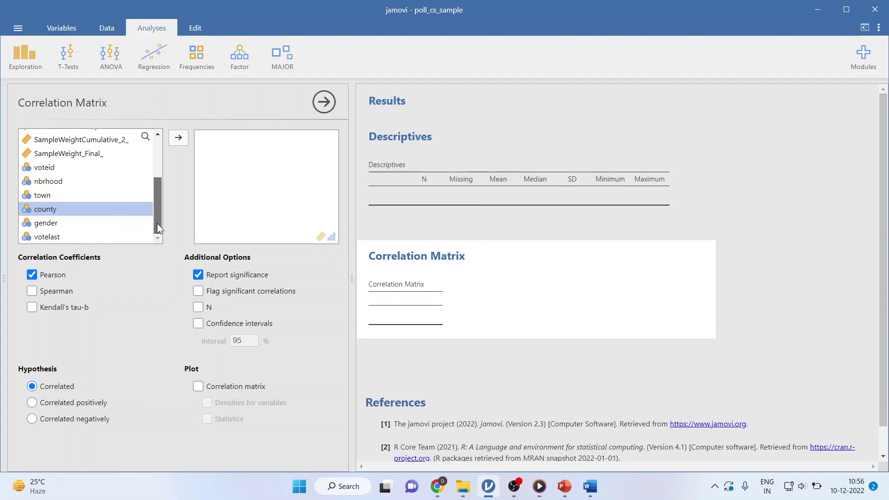
left_click(56, 225)
left_click(175, 139)
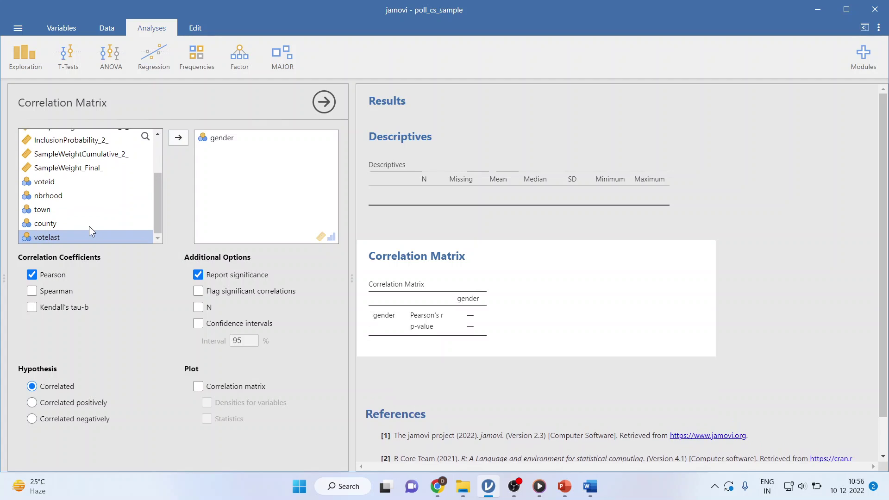
left_click(177, 138)
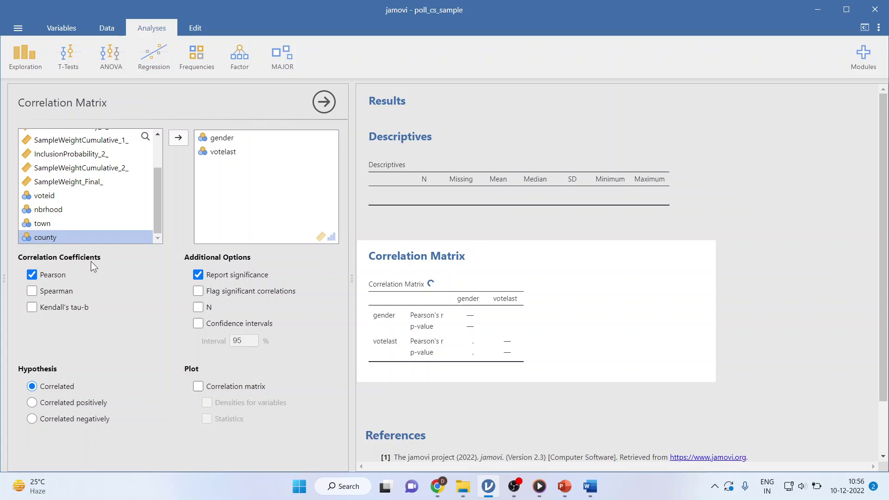
left_click(32, 275)
left_click(32, 307)
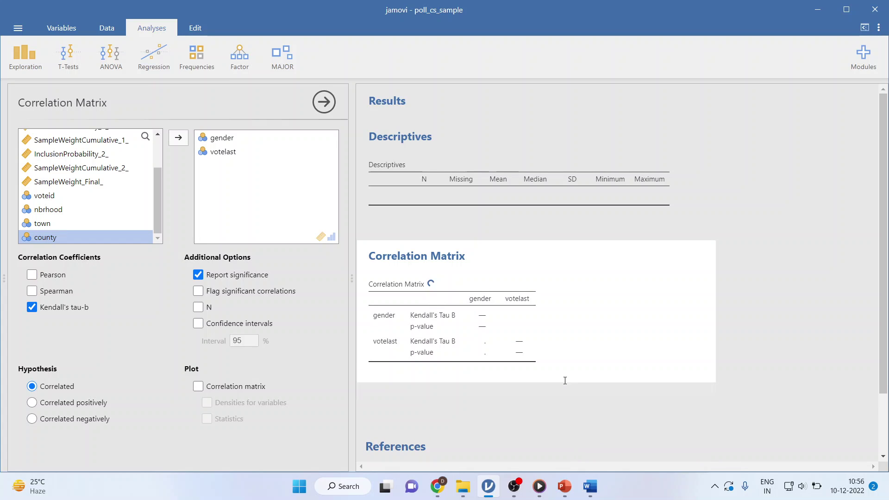
Copy the Kendall's tau-b correlation matrix analysis (−0.010, p = 0.325).
left_click(572, 371)
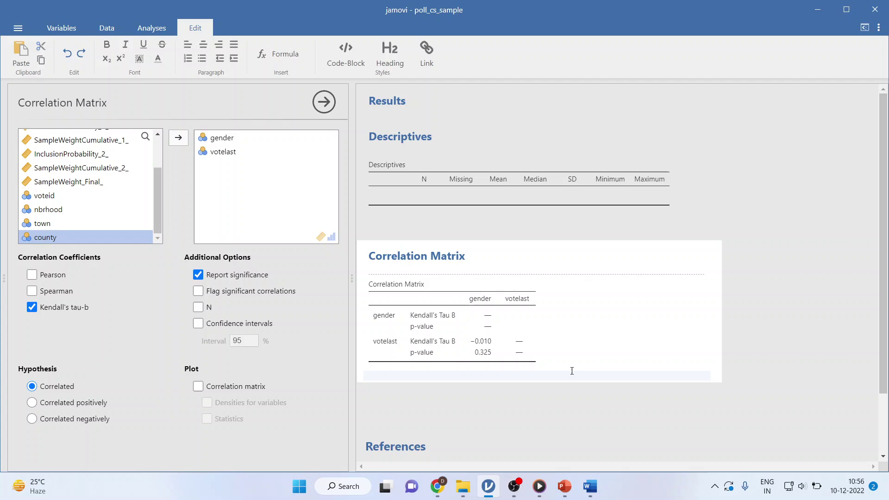
right_click(572, 370)
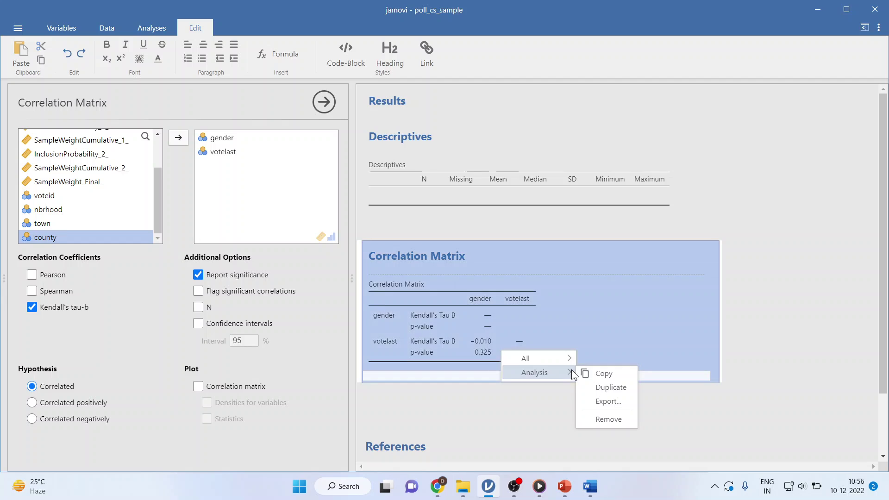
left_click(596, 373)
left_click(590, 486)
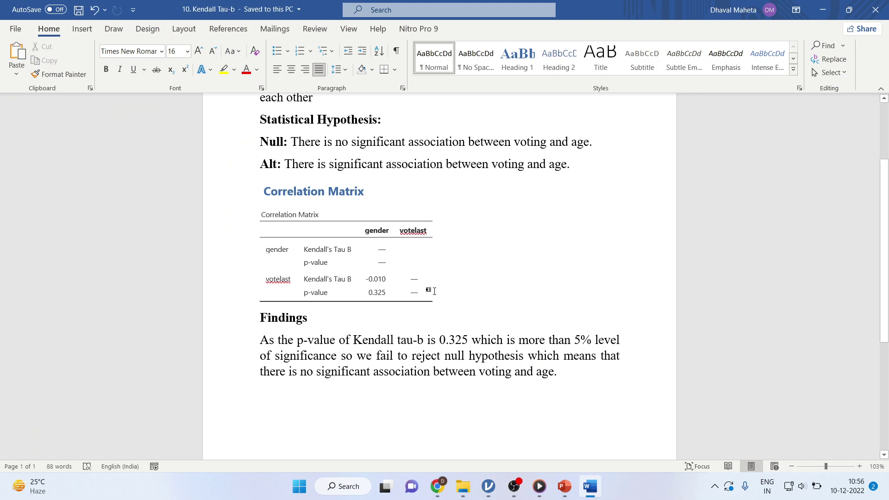
scroll(435, 277, "up", 4)
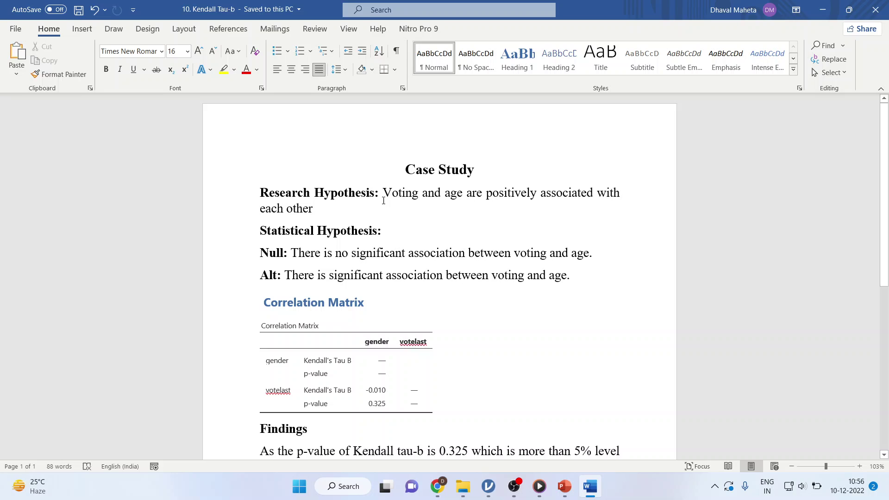
left_click_drag(385, 193, 449, 206)
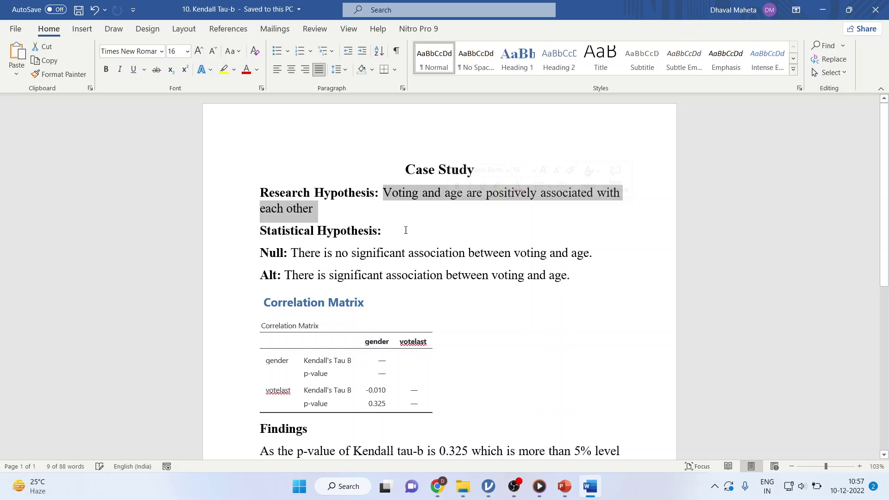
scroll(404, 230, "down", 2)
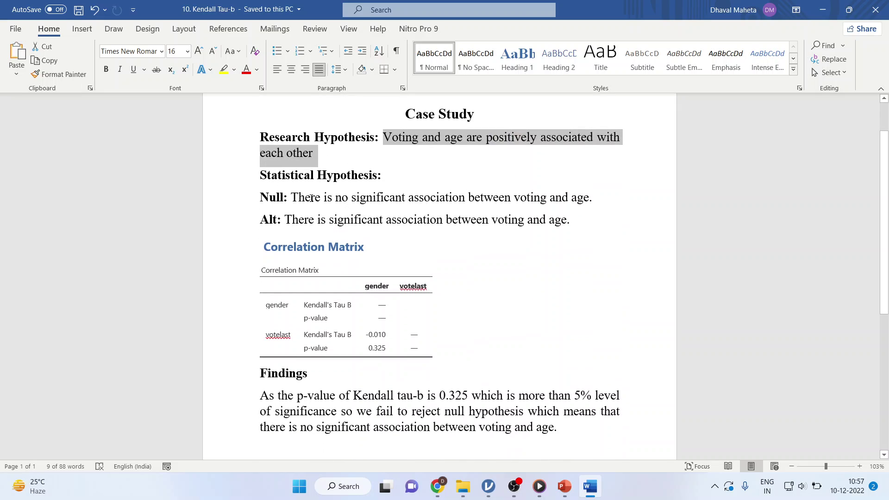
left_click_drag(295, 198, 602, 206)
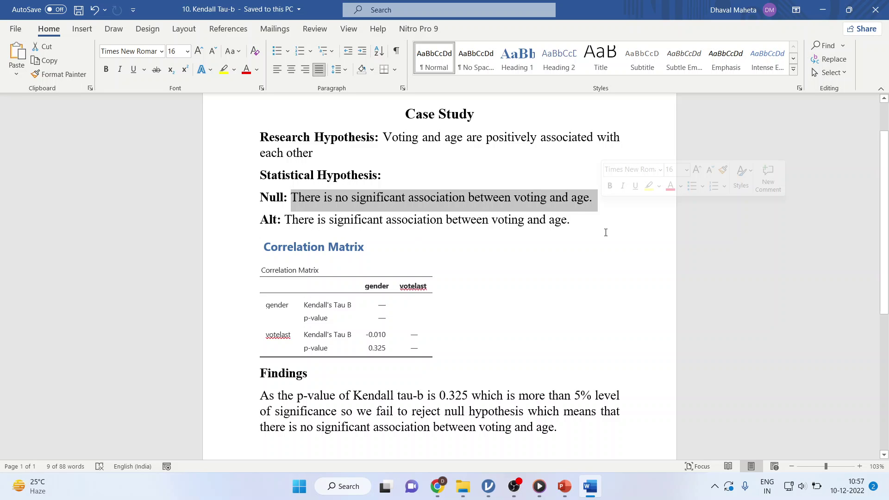
scroll(606, 233, "down", 1)
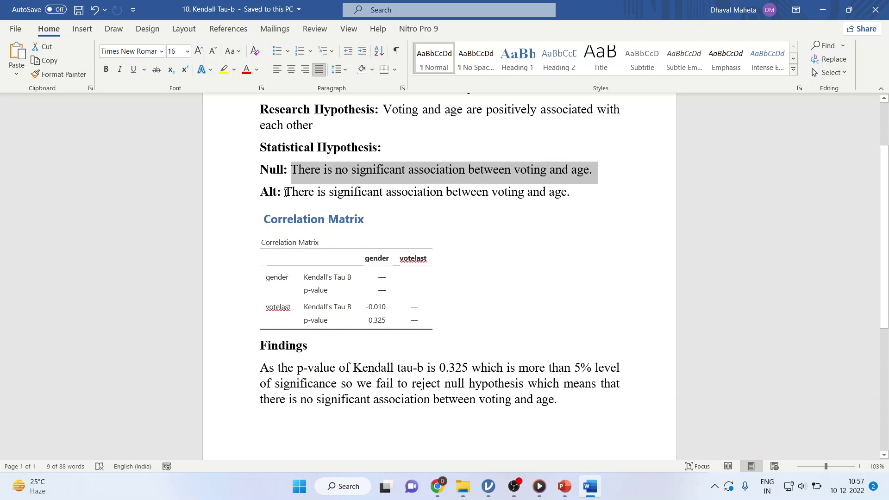
left_click_drag(286, 192, 579, 195)
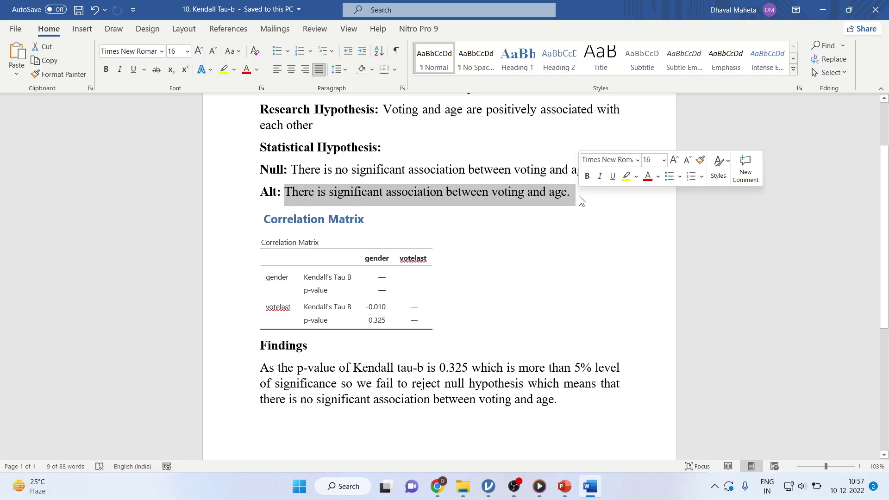
scroll(480, 284, "down", 3)
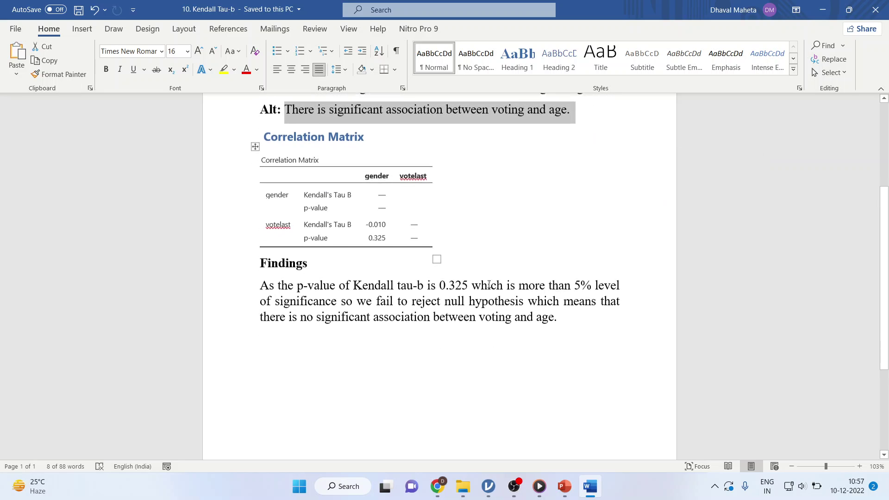
left_click(377, 234)
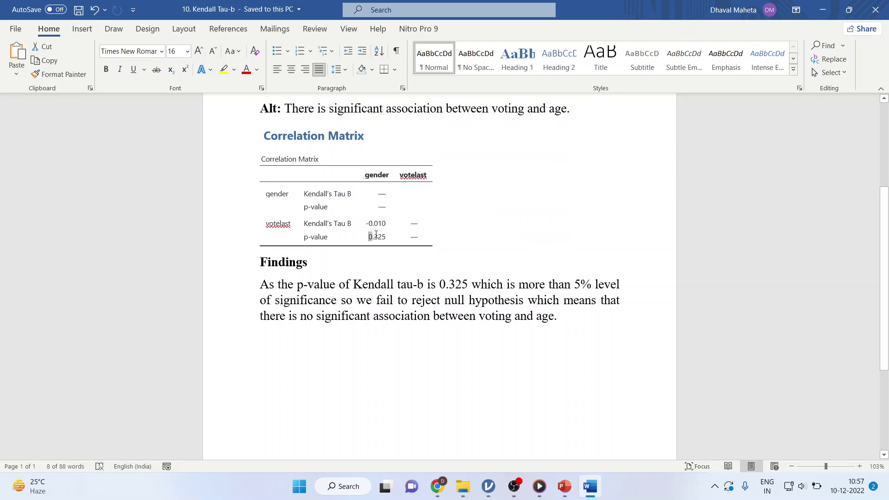
Highlight the p-value 0.325 in the pasted correlation table.
left_click_drag(376, 235, 393, 238)
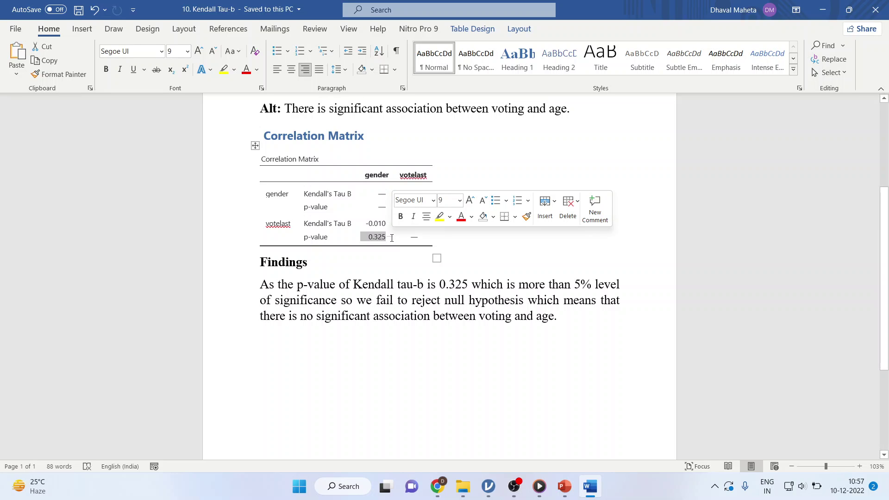
left_click(379, 238)
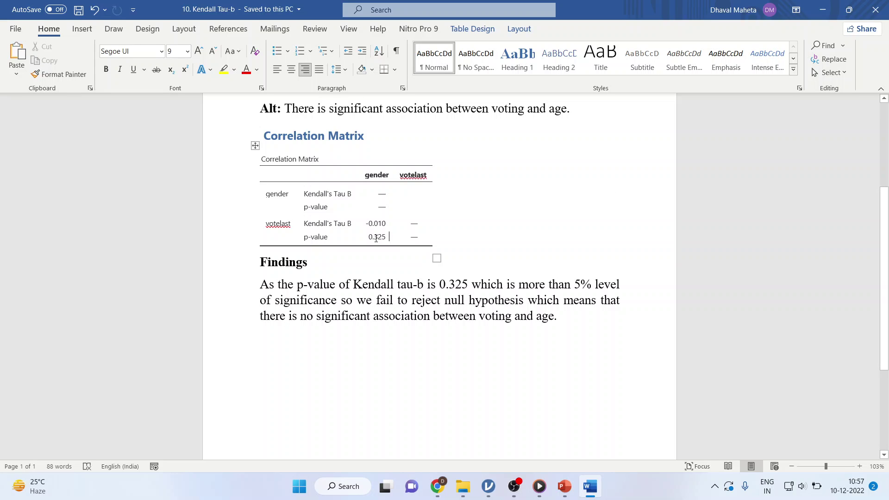
double_click(376, 239)
Add empty paragraphs after the Findings paragraph to reach a blank second page.
left_click(394, 271)
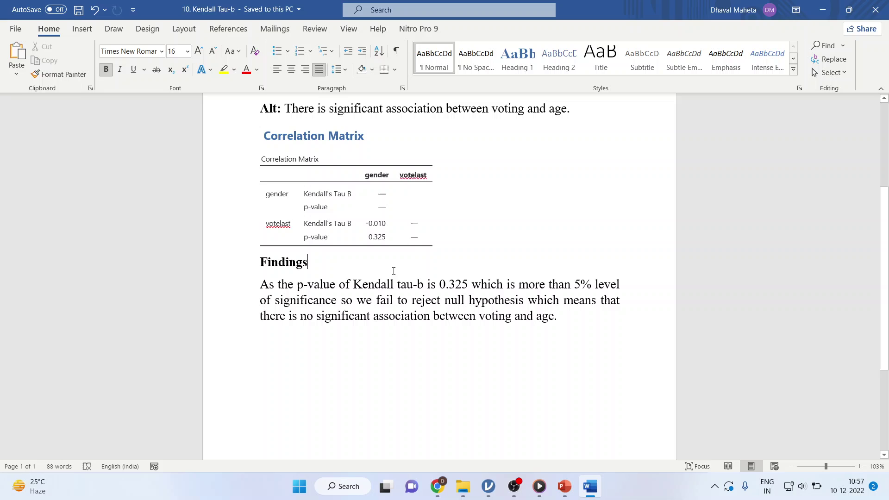
left_click(585, 325)
key("Return")
key("Return")
key("Return")
key("Return")
key("Return")
key("Return")
key("Return")
key("Return")
key("Return")
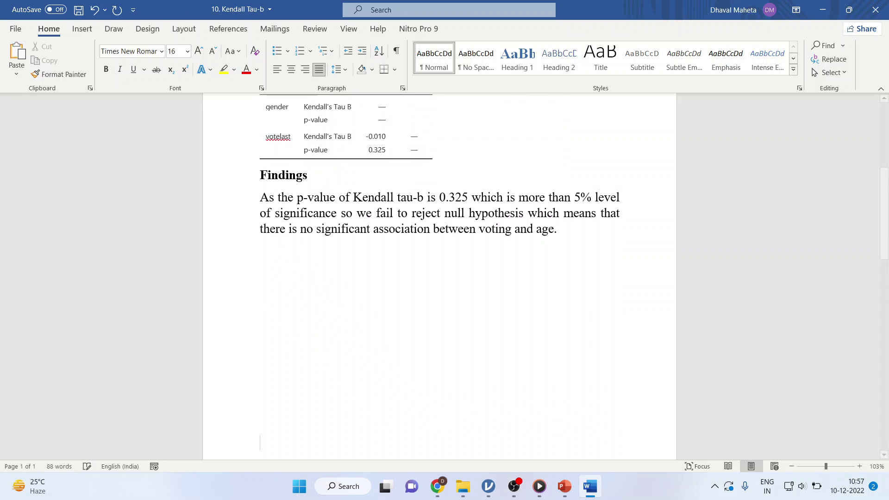
key("Return")
key("Return")
key("Return")
key("Return")
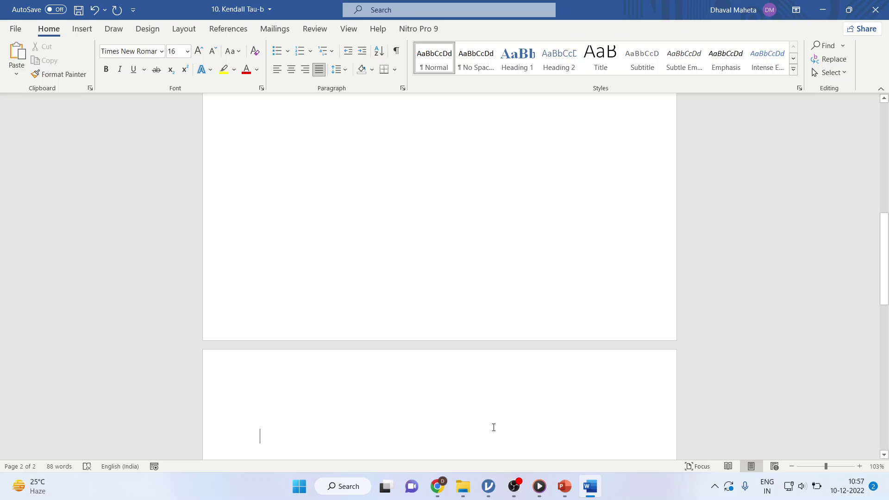
left_click(489, 486)
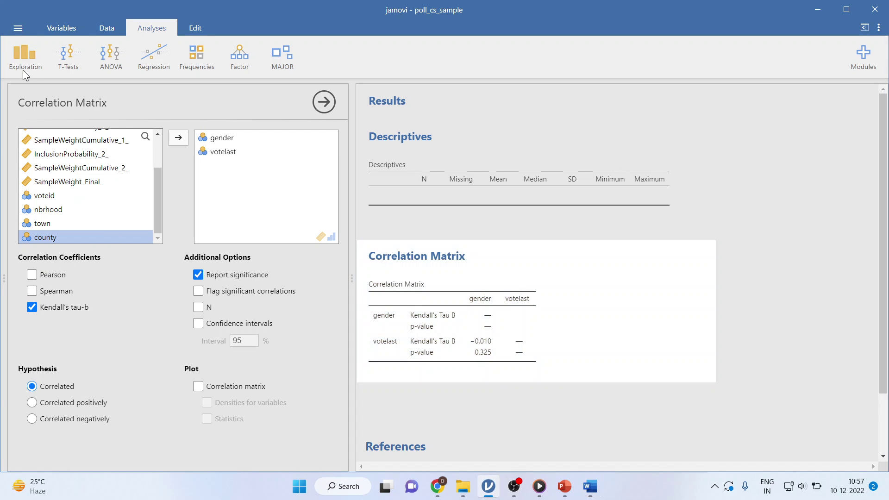
Start a Descriptives analysis, adding agecat as a variable and then removing it.
left_click(24, 70)
left_click(27, 82)
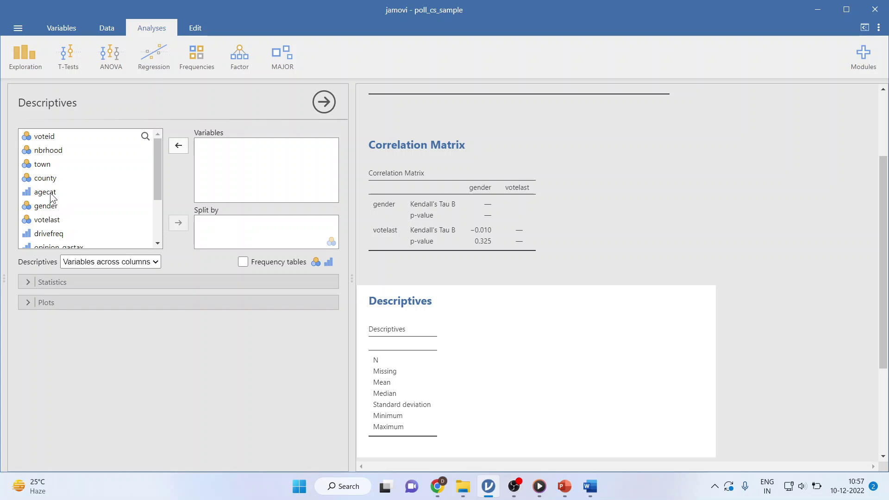
left_click(51, 194)
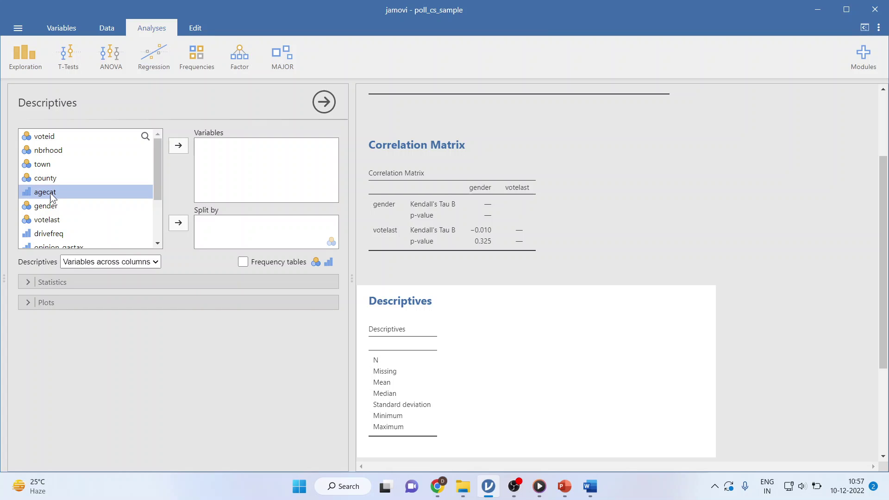
left_click(179, 148)
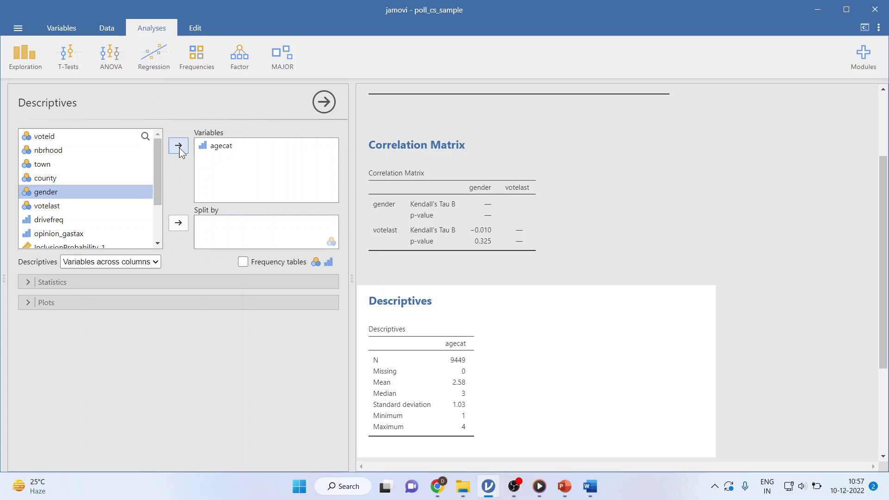
left_click(214, 147)
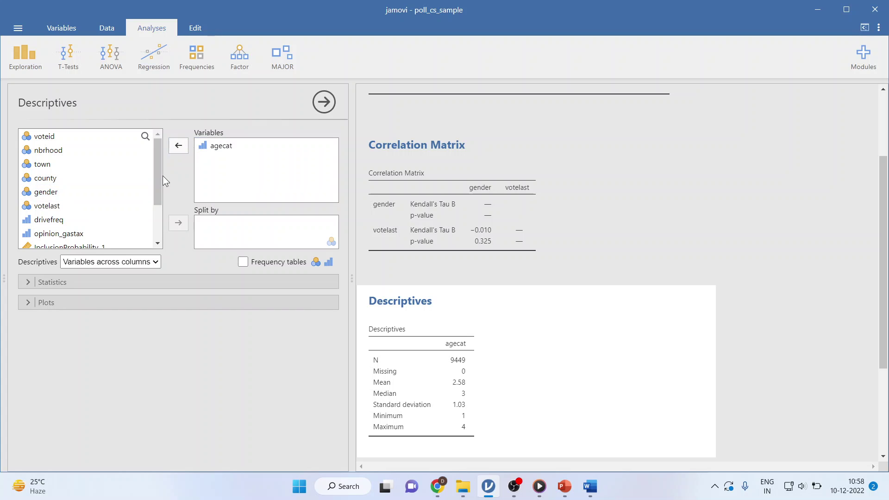
left_click(217, 146)
left_click(179, 146)
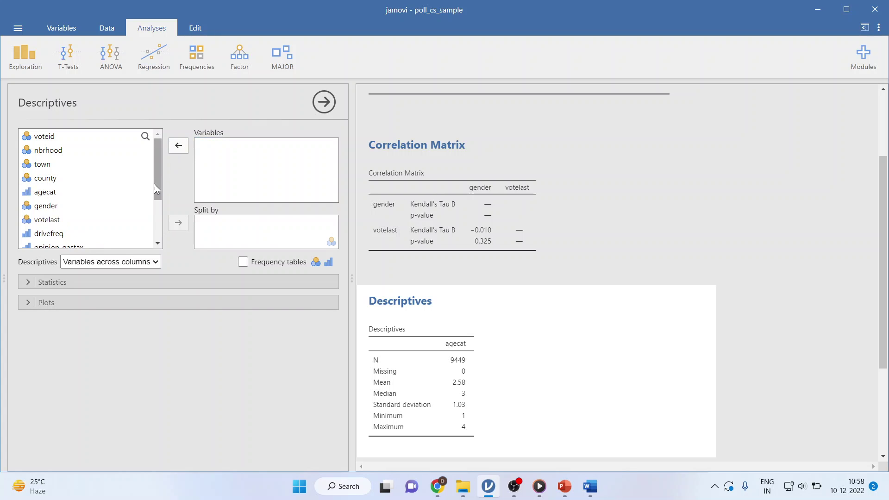
left_click_drag(157, 183, 157, 221)
Describe gender split by votelast, with variables across rows and frequency tables.
left_click(53, 157)
left_click(179, 146)
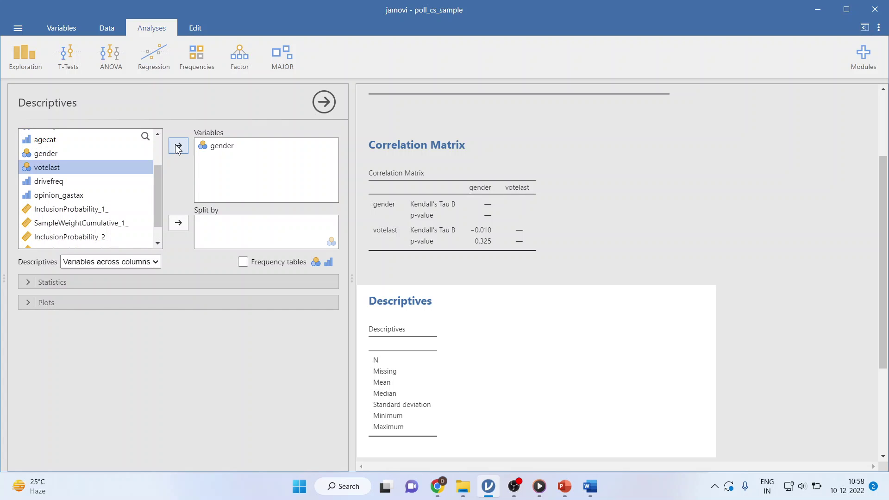
left_click(181, 226)
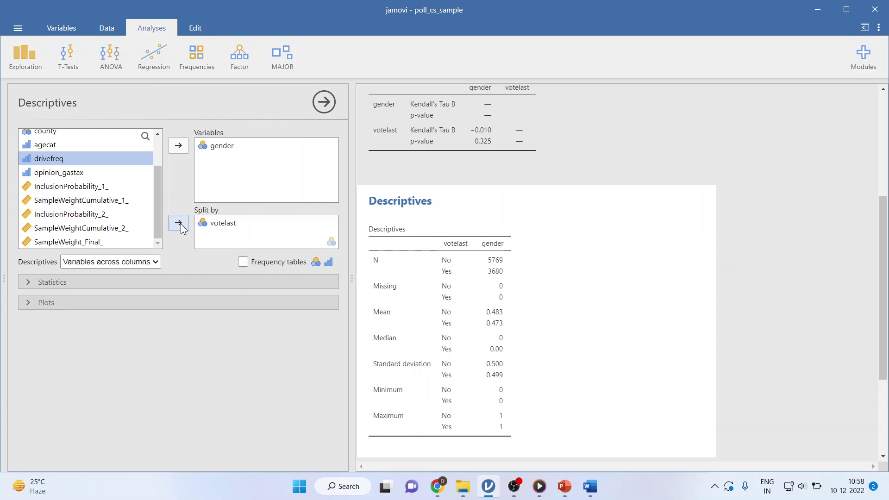
left_click(156, 264)
left_click(150, 274)
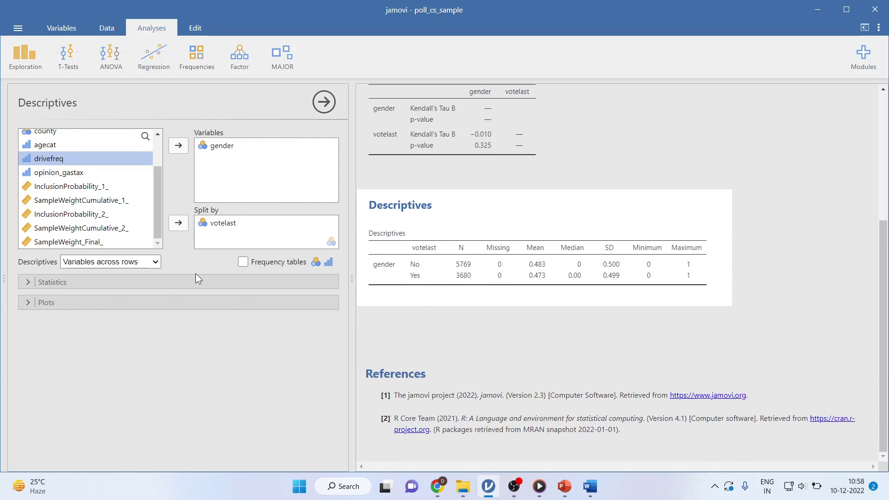
left_click(243, 262)
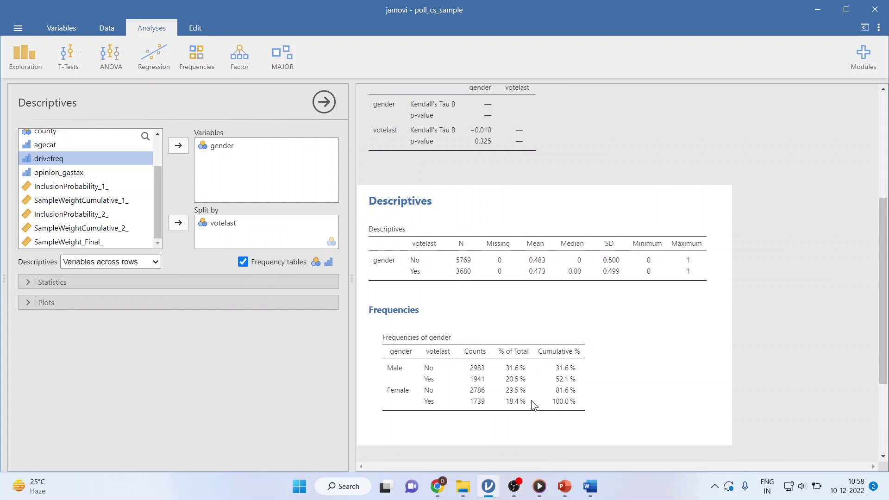
Paste the Frequencies of gender table from jamovi into page 2 of the Word write-up.
right_click(579, 416)
left_click(601, 410)
left_click(590, 485)
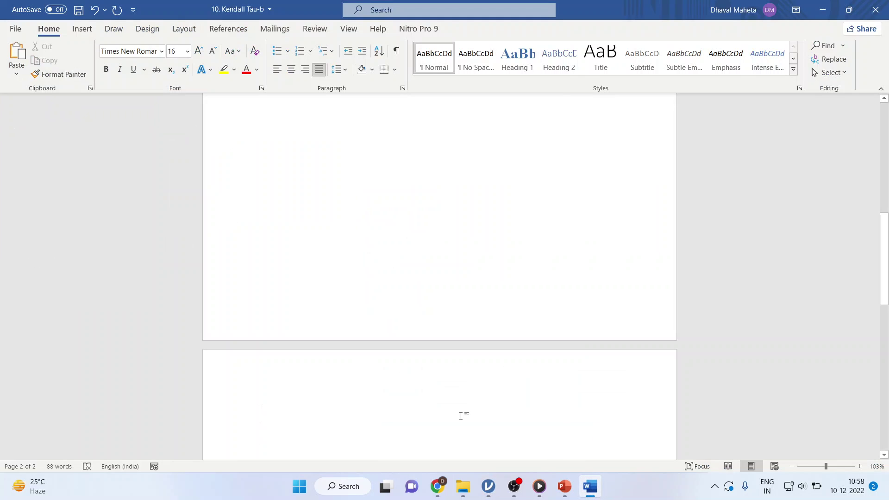
key("ctrl+v")
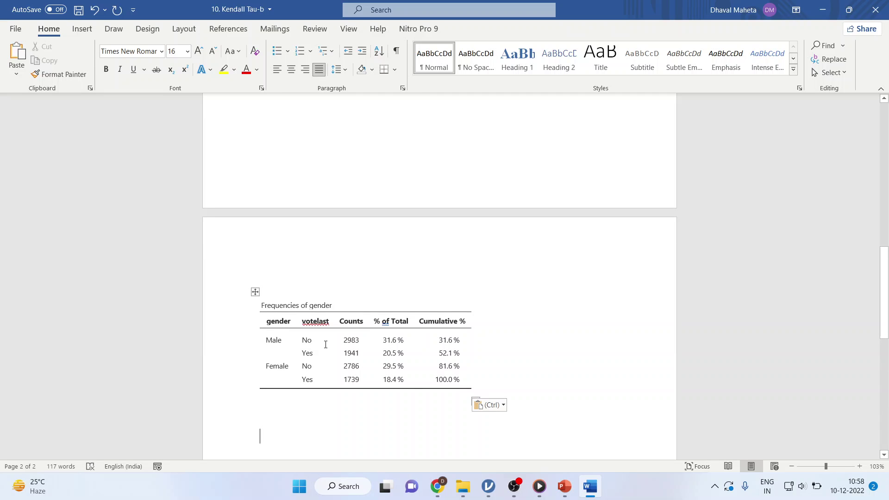
Select the p-value 0.325 in the correlation matrix on the first page.
scroll(381, 233, "up", 8)
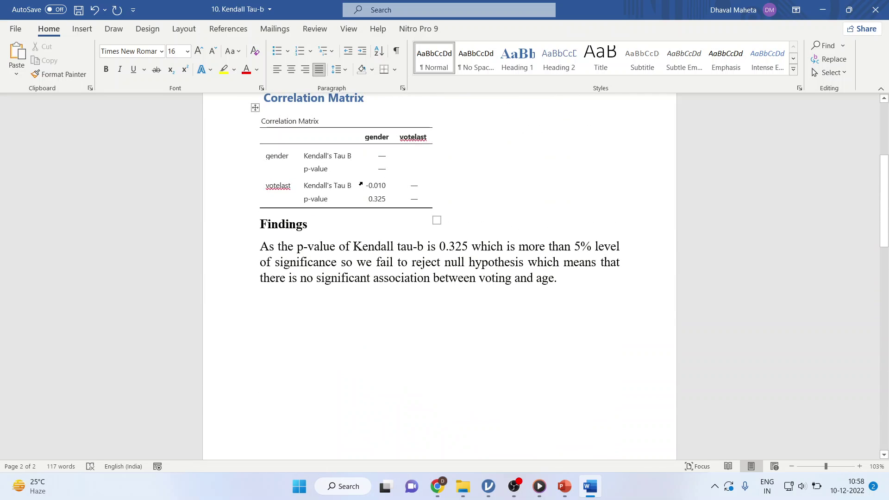
double_click(370, 199)
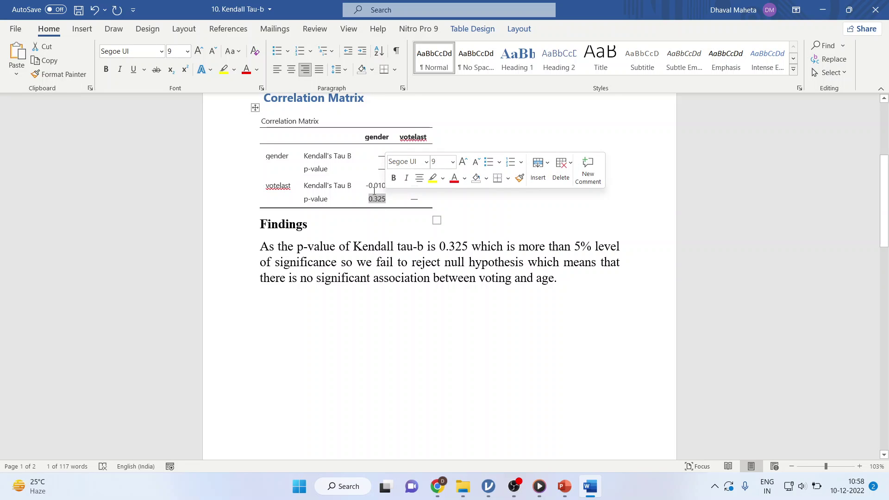
scroll(409, 252, "down", 8)
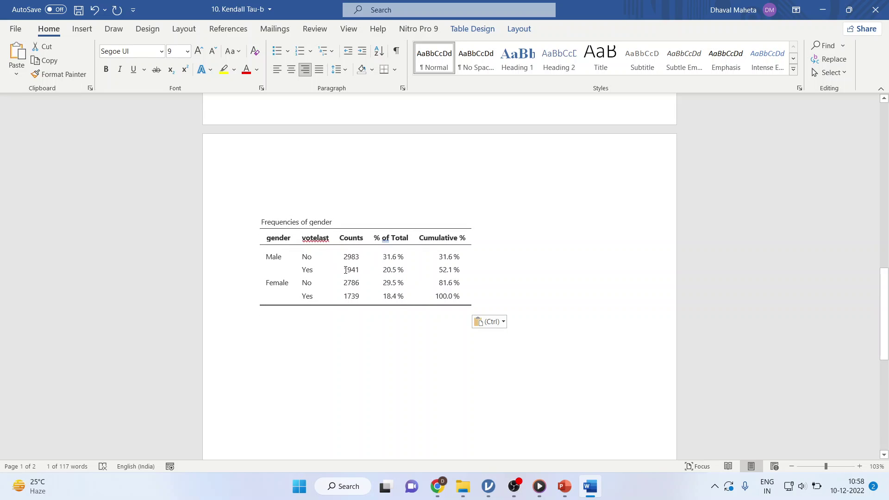
left_click(264, 258)
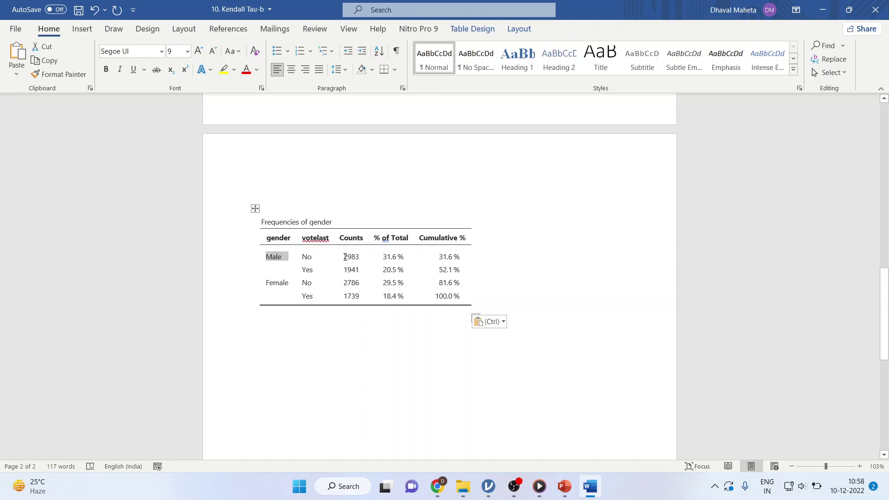
left_click_drag(344, 257, 365, 256)
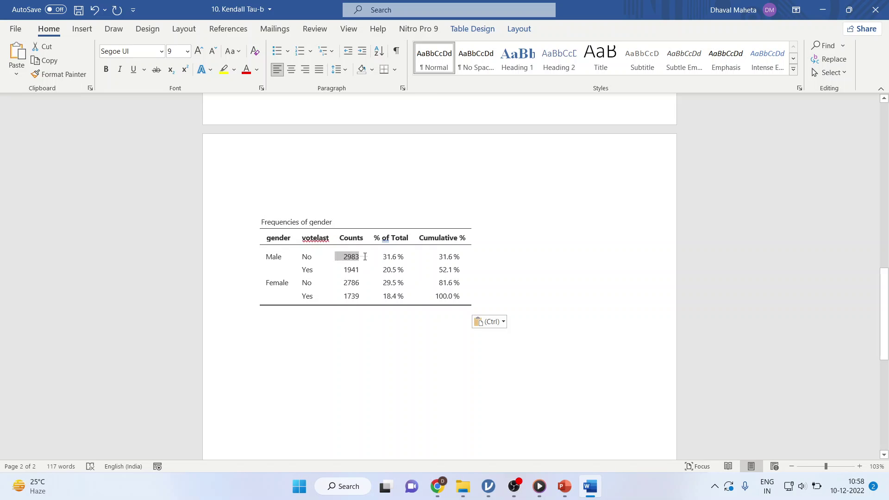
key("ctrl+r")
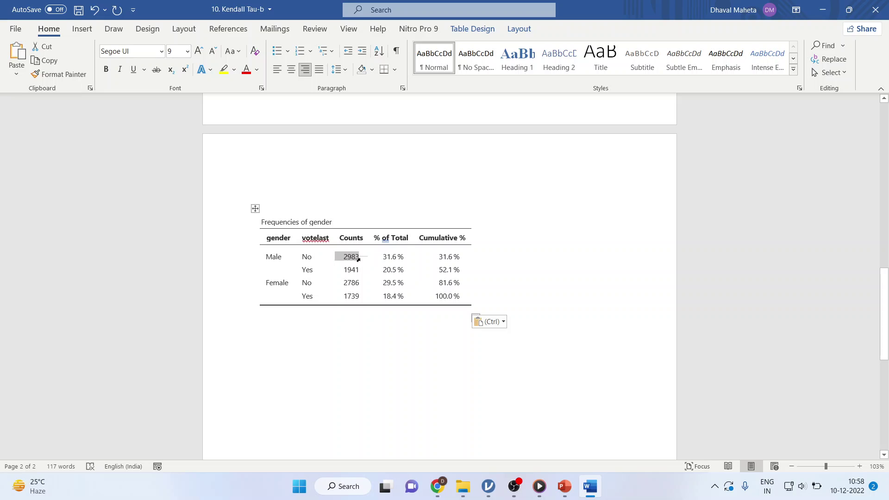
left_click_drag(380, 257, 403, 258)
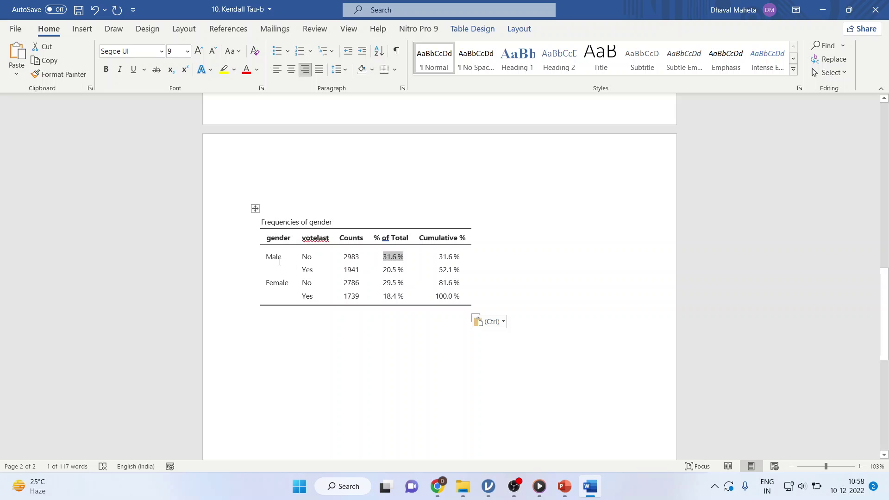
left_click_drag(345, 273, 409, 272)
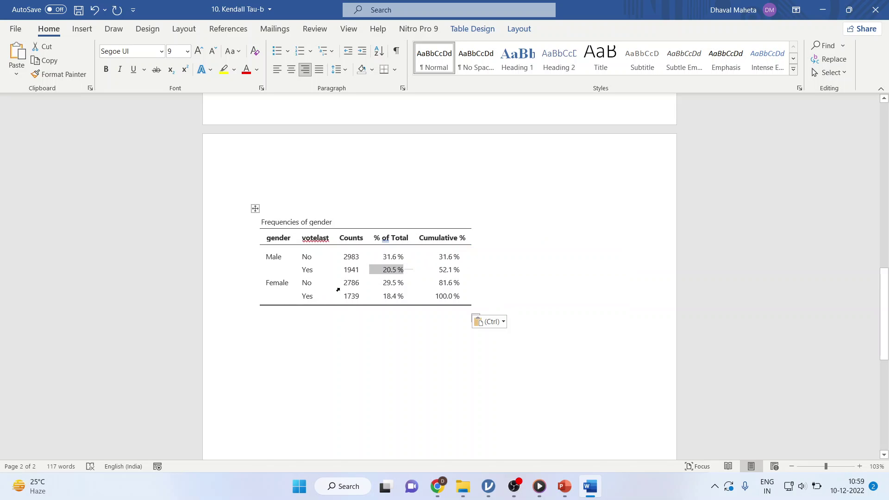
left_click_drag(343, 283, 368, 285)
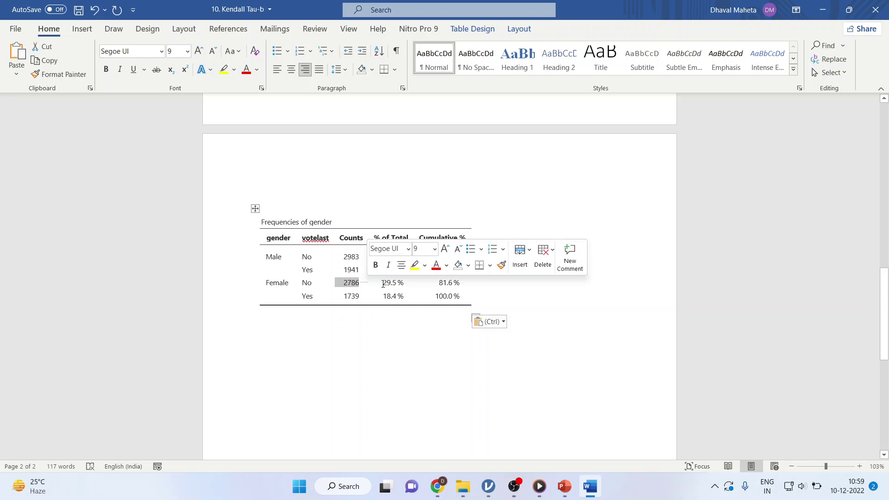
left_click_drag(383, 283, 403, 284)
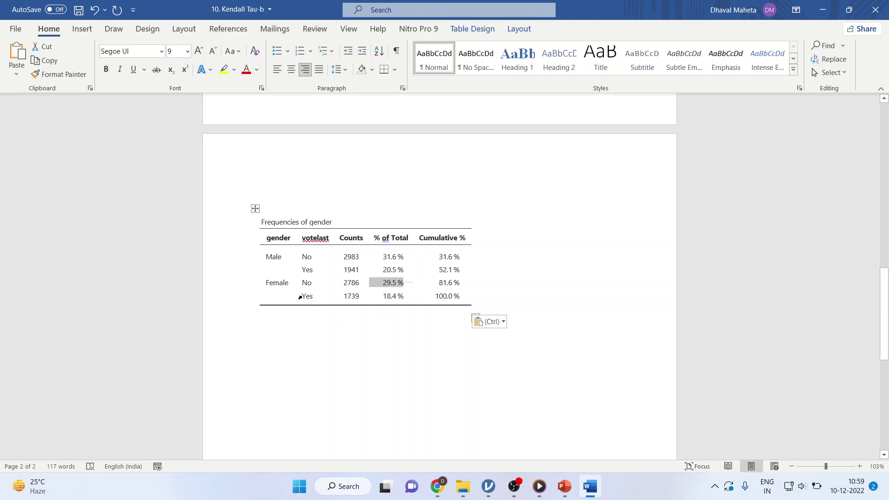
left_click(302, 297)
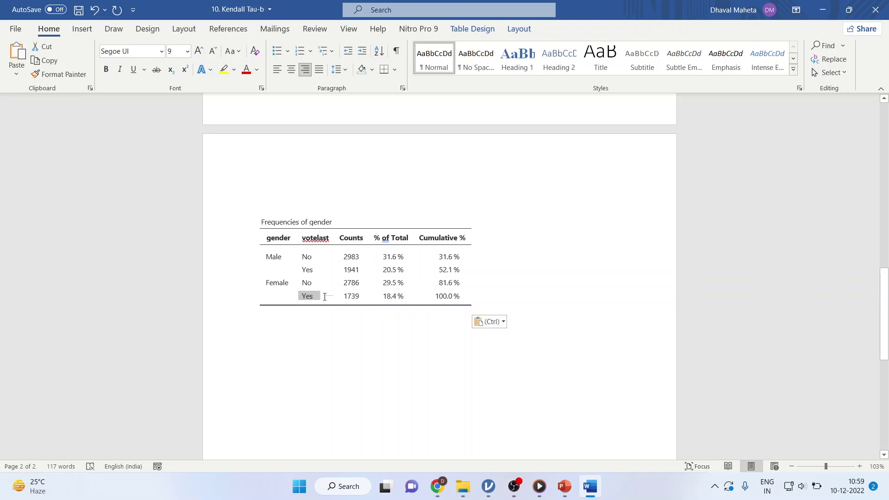
left_click(345, 297)
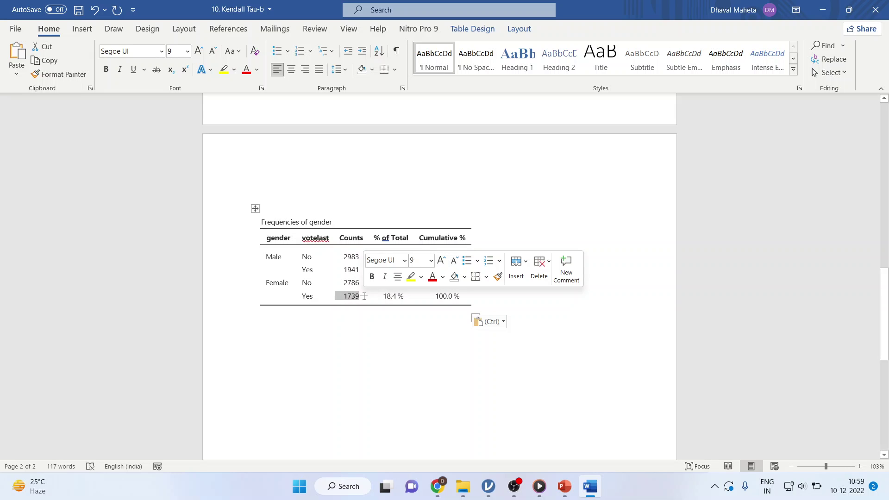
left_click(384, 296)
left_click_drag(390, 296, 408, 298)
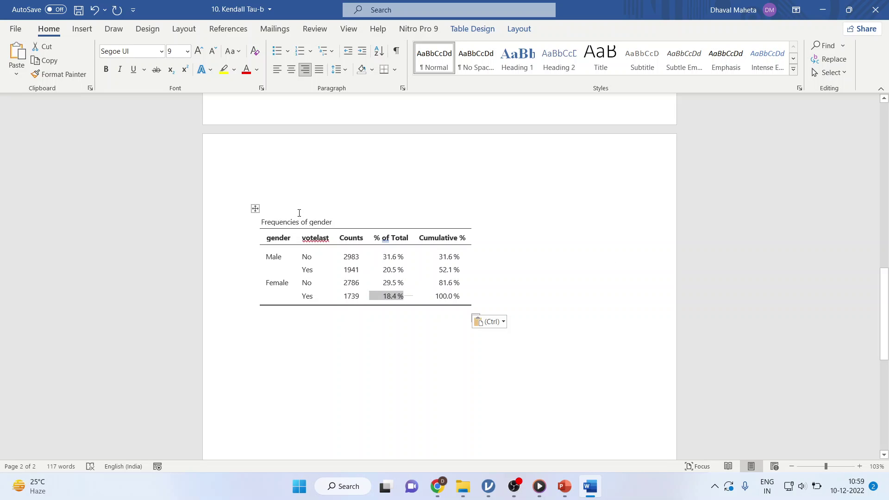
left_click_drag(298, 201, 323, 338)
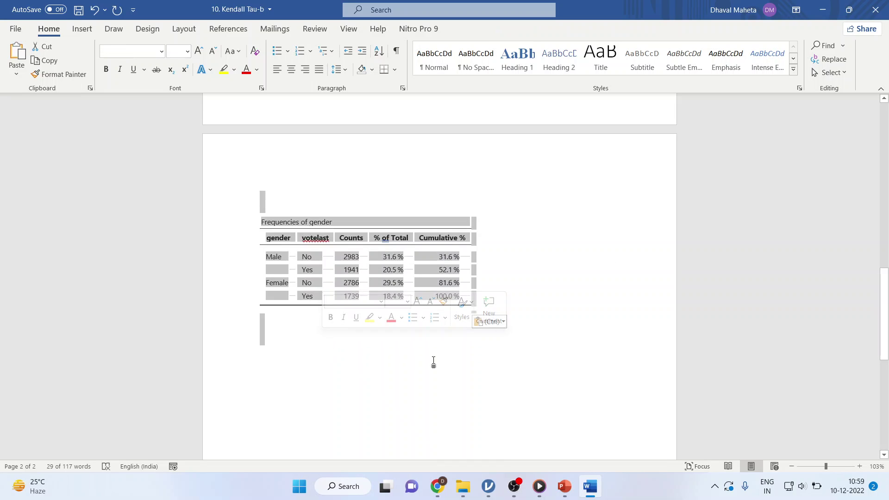
Show slide 3, the Thank You closing slide, in PowerPoint.
left_click(564, 487)
left_click(118, 278)
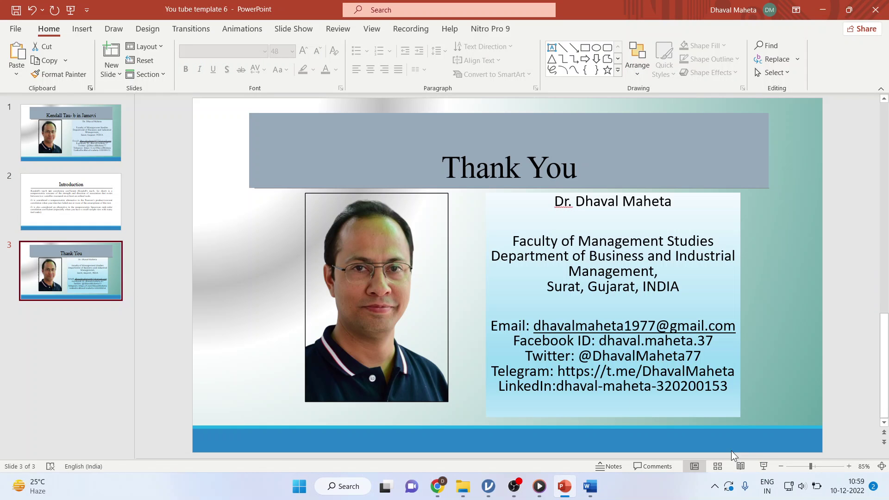